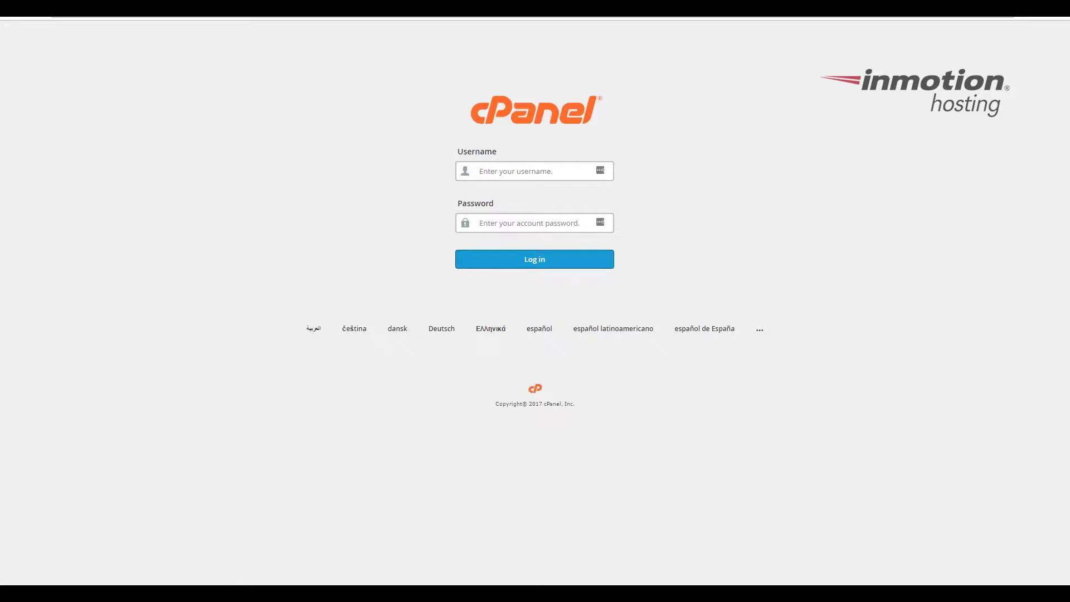
# Sign in to the cPanel hosting account and close the Welcome to cPanel pop-up.
pyautogui.click(505, 171)
pyautogui.write('ex')
pyautogui.write('ample98')
pyautogui.write('•••')
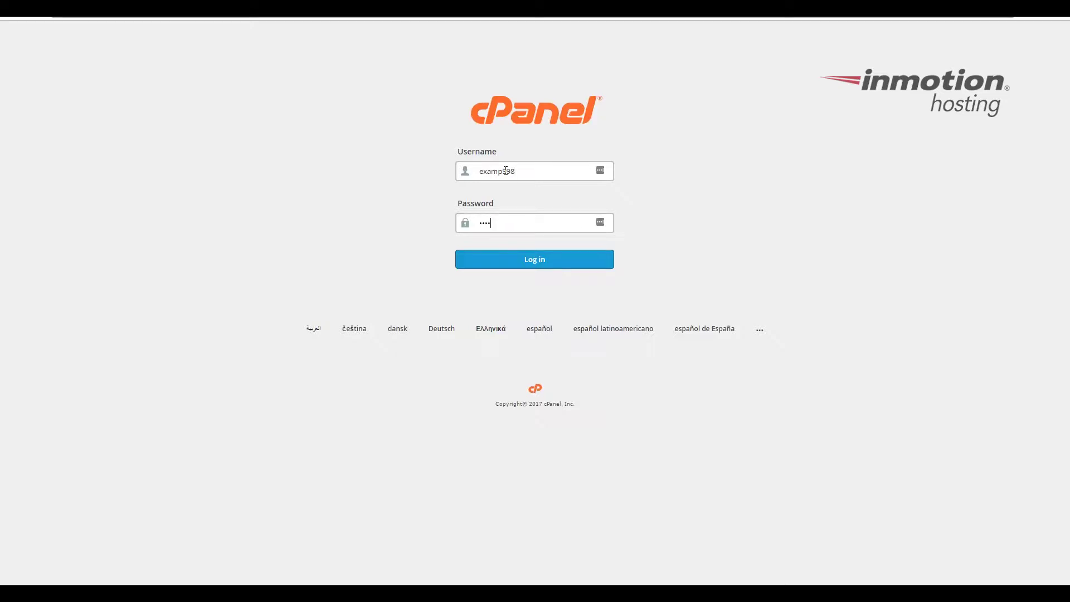
pyautogui.write('••••••••••')
pyautogui.press('Return')
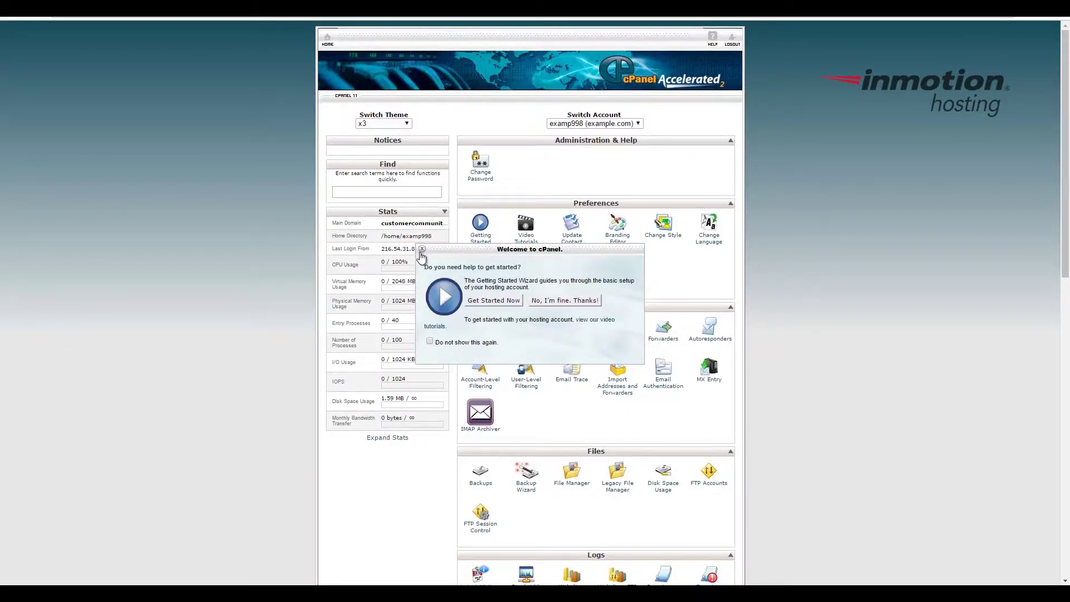
pyautogui.click(421, 250)
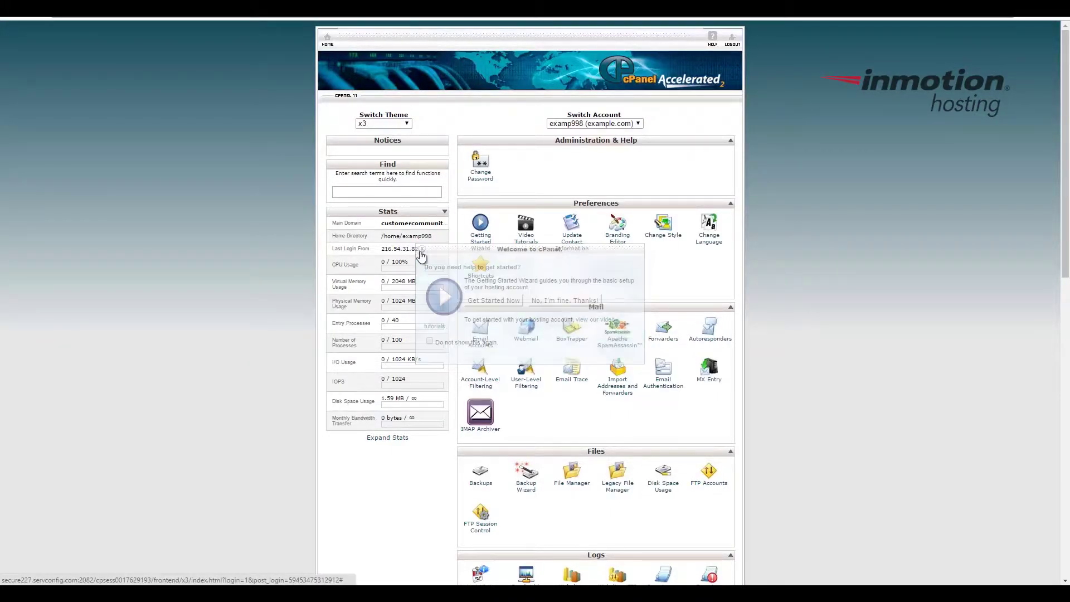
# Open the Switch Theme dropdown to list the paper_lantern and x3 themes.
pyautogui.click(379, 124)
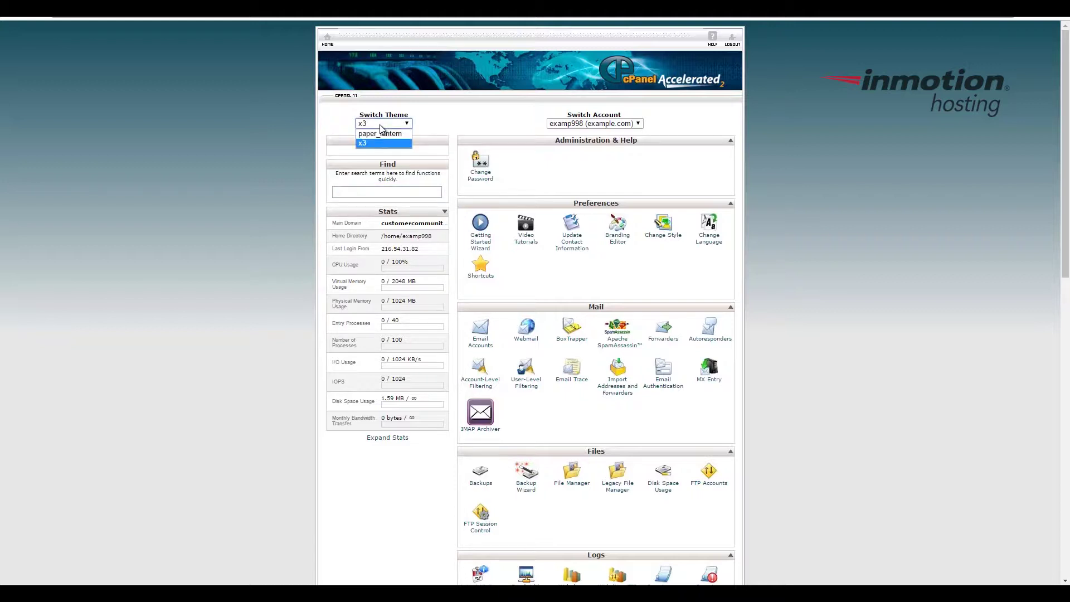